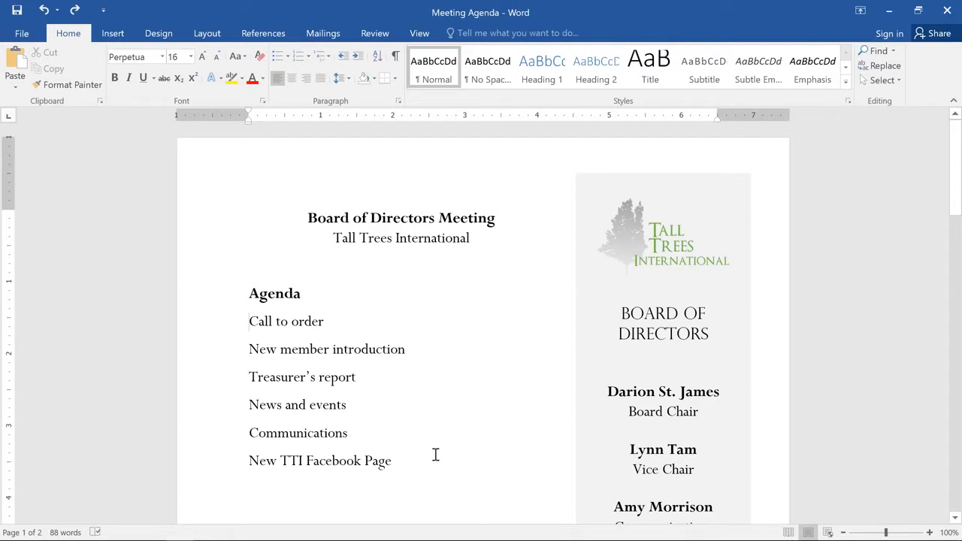
Turn the agenda items from "Call to order" to "New TTI Facebook Page" into a bulleted list with the four-diamond bullet.
left_click_drag(401, 455, 243, 326)
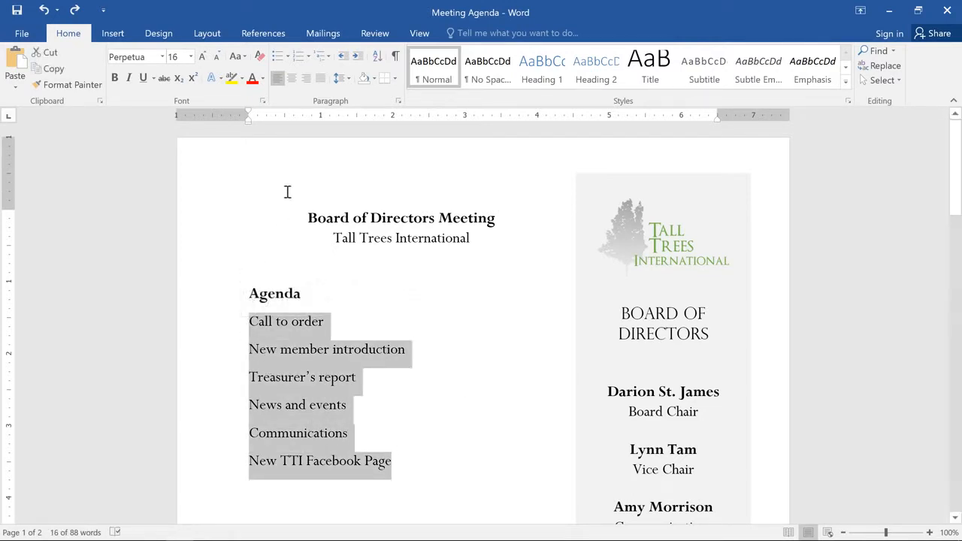
left_click(278, 57)
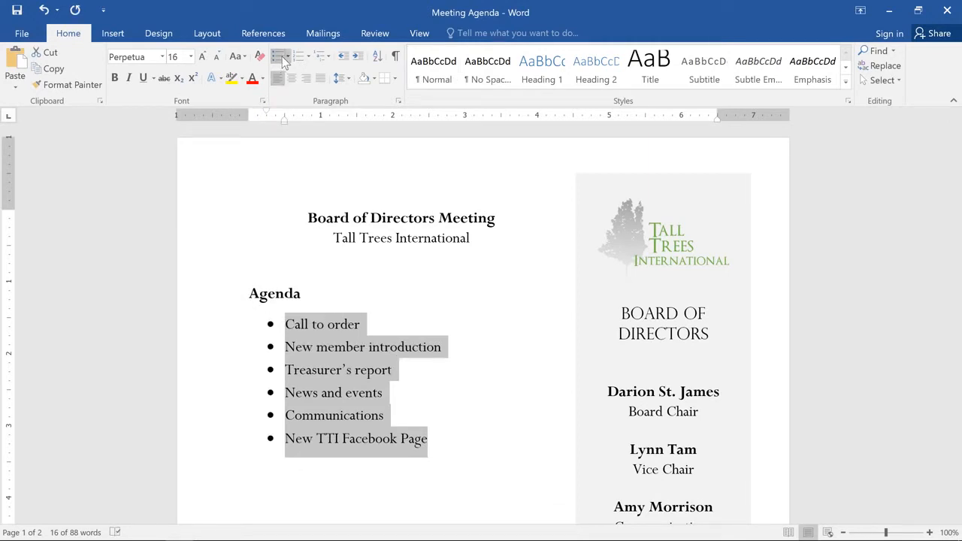
left_click(279, 58)
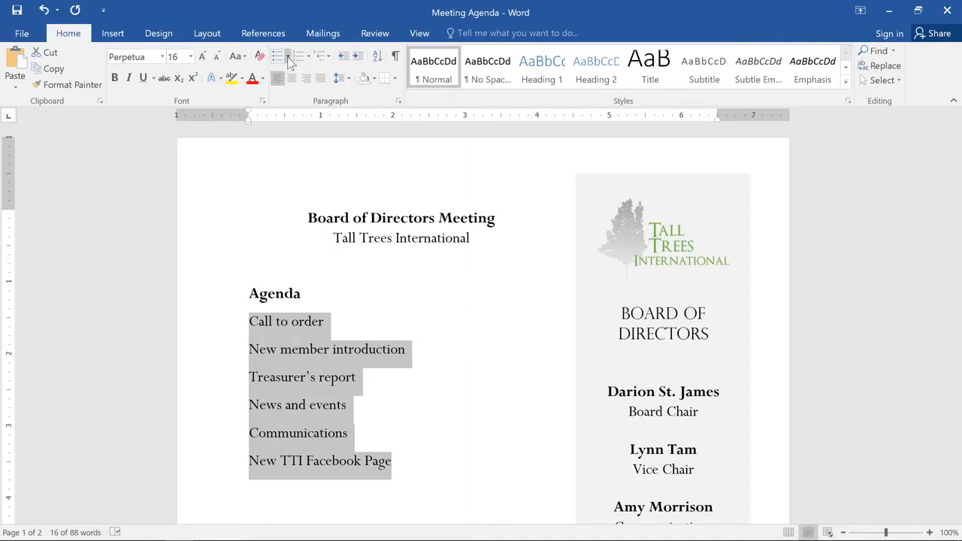
left_click(289, 60)
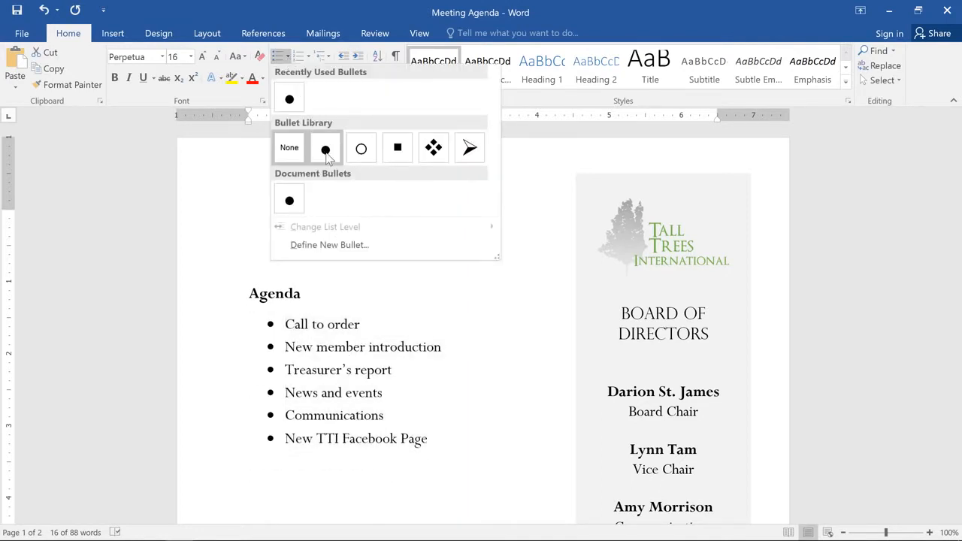
left_click(421, 161)
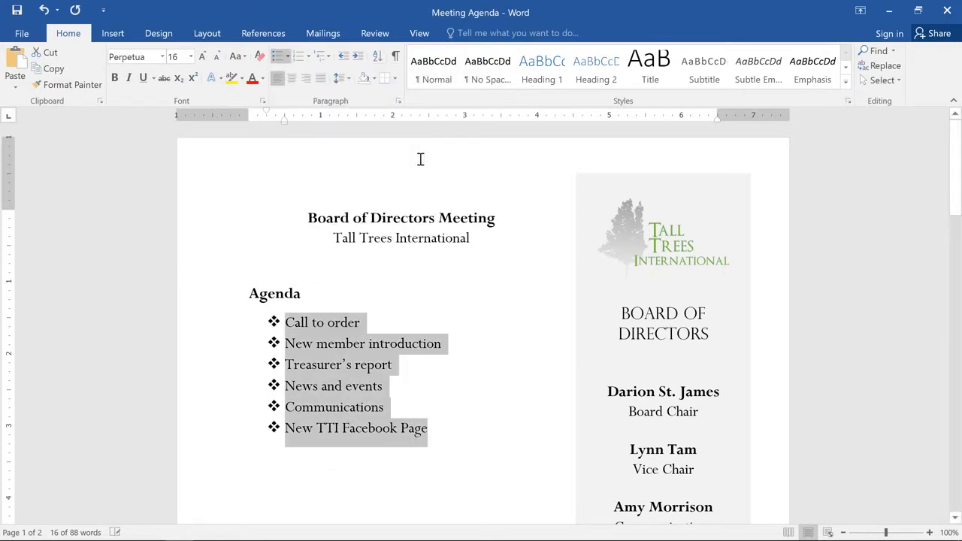
Add the items "Community Service", "Fundraising", "Chair's Report" and "Adjournment" to the end of the bulleted agenda list.
left_click(456, 438)
key("Return")
key("BackSpace")
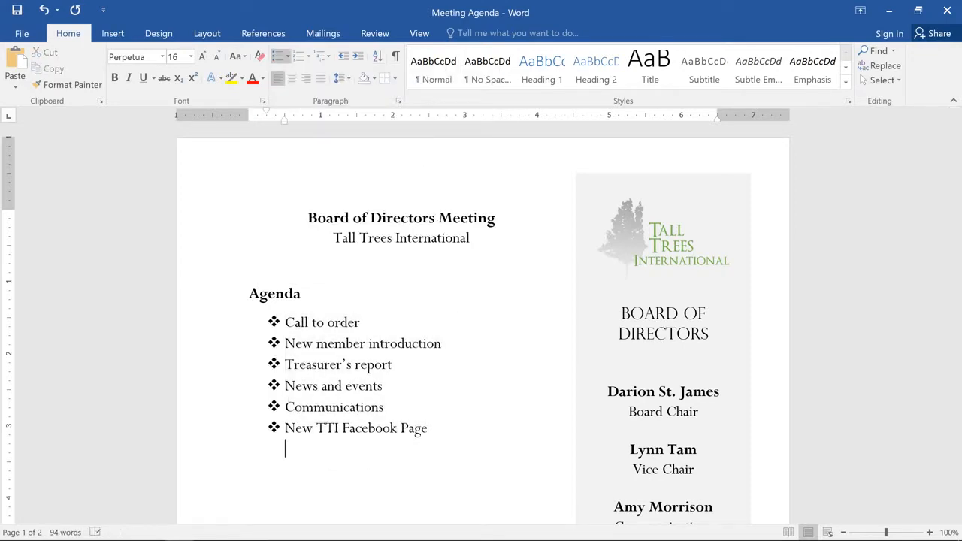
type("Commun")
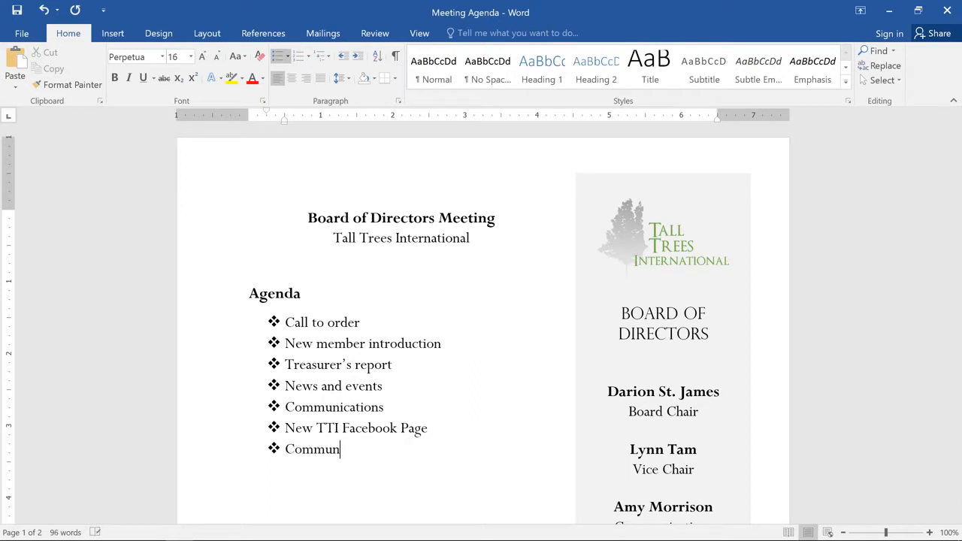
type("ity Service")
key("Return")
type("Fundr")
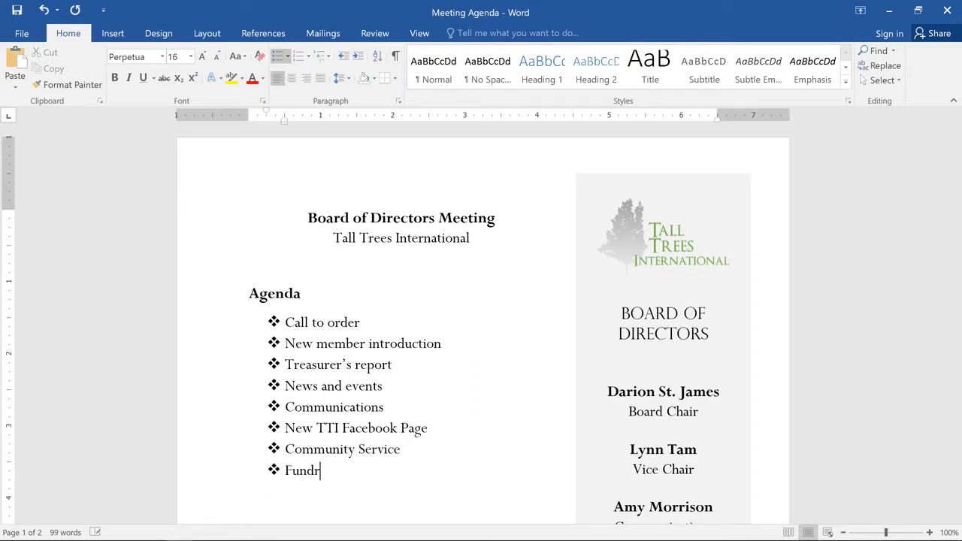
type("aising")
key("Return")
type("Chair's Report")
key("Return")
type("Adjournment")
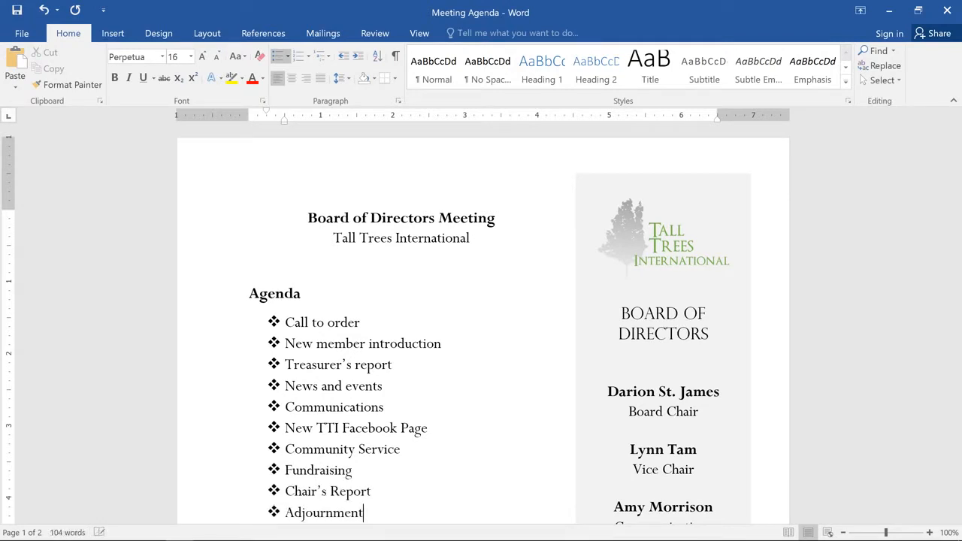
End the bulleted list after "Adjournment" and add the plain line "Additional Notes:" below it.
key("Return")
key("Return")
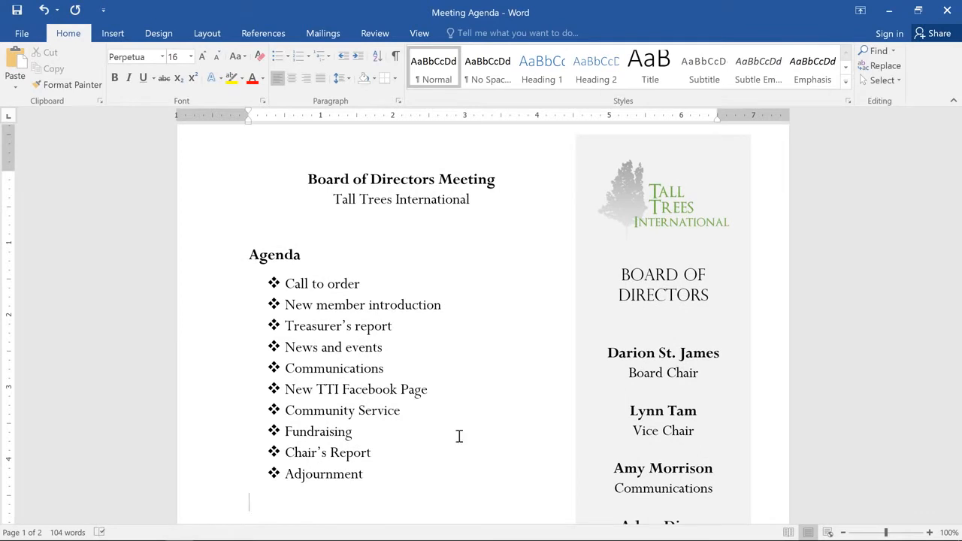
type("Additional Notes")
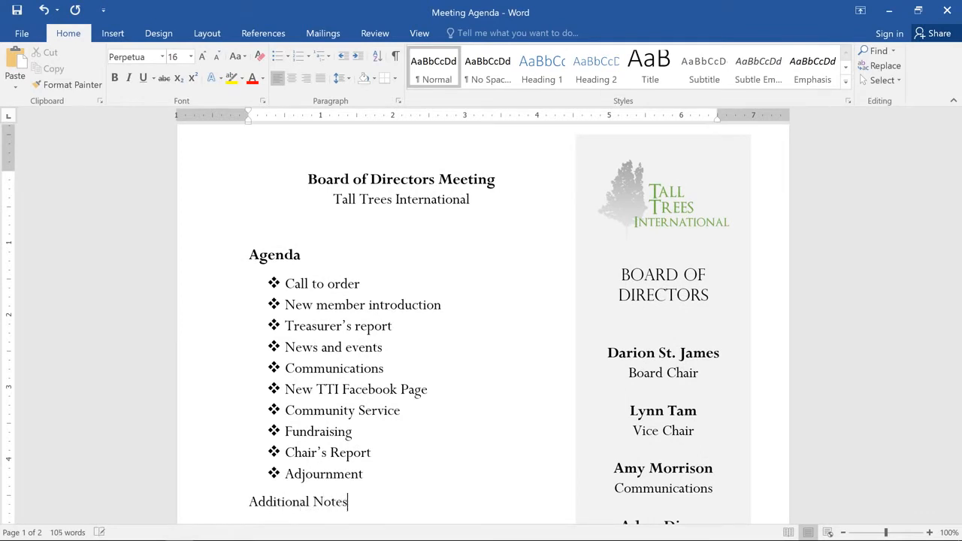
type(":")
Number the items under "Farewell dinner preparation" on page 2 with the 1) 2) 3) format.
scroll(386, 502, "down", 15)
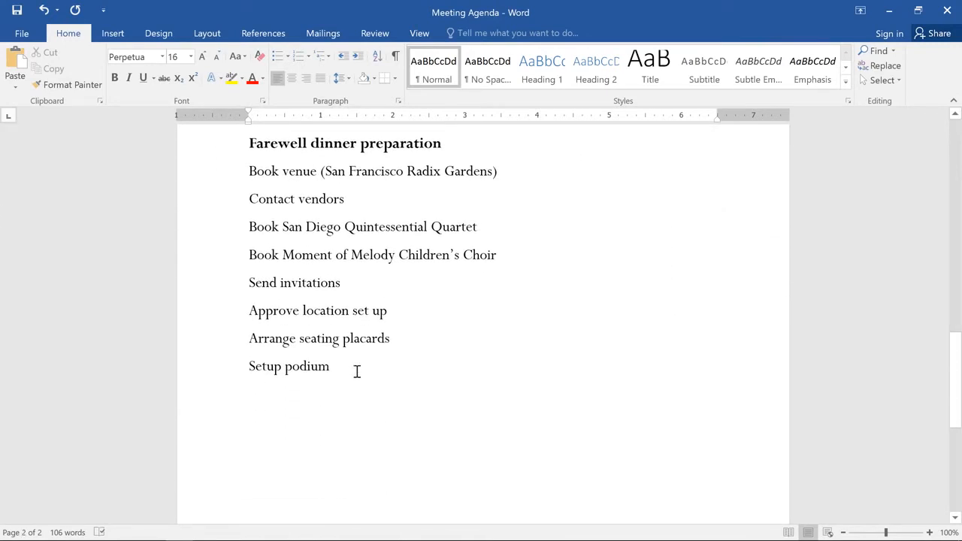
left_click_drag(356, 372, 221, 185)
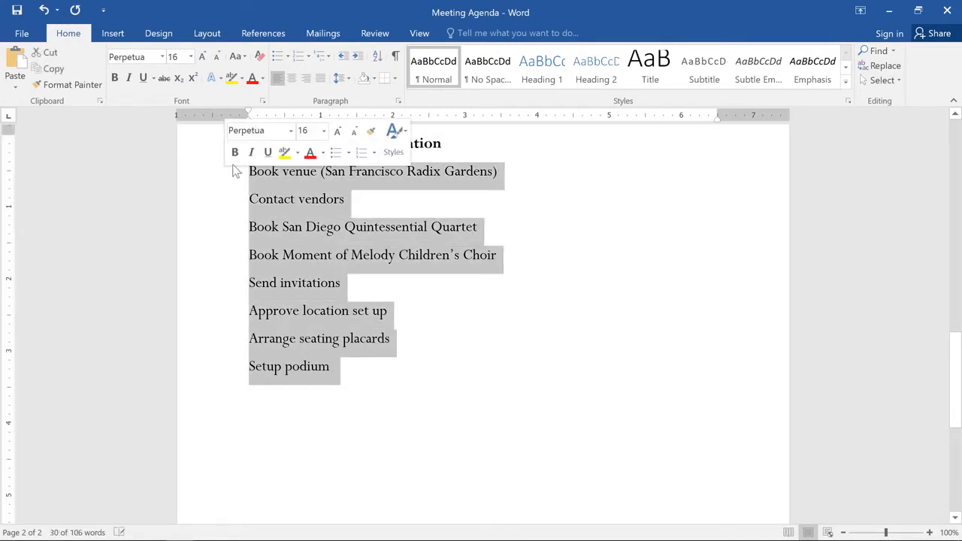
left_click(308, 58)
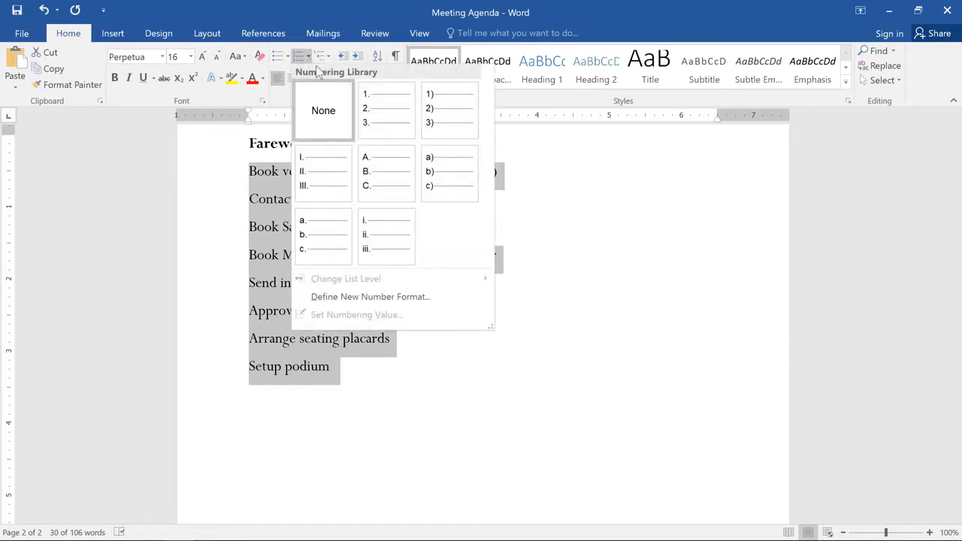
left_click(439, 110)
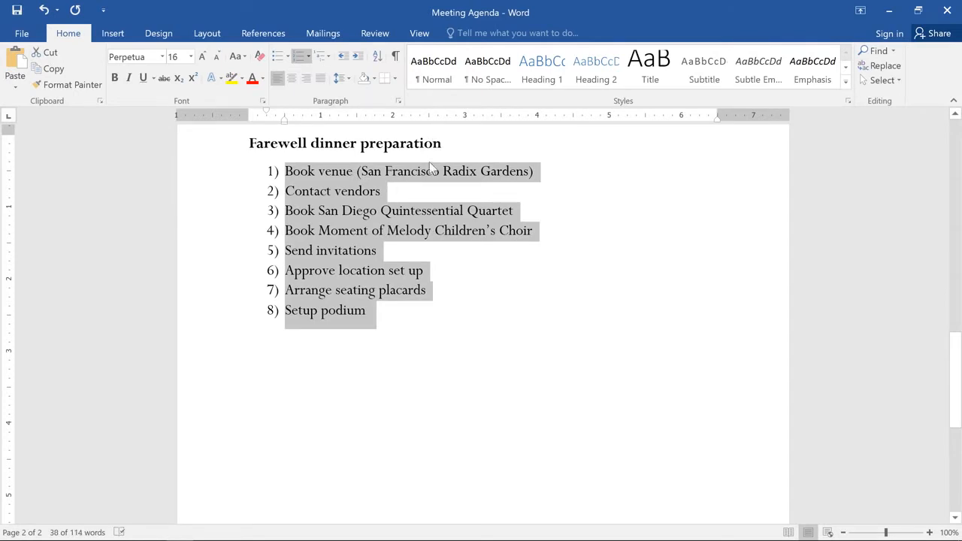
Insert the bold, unnumbered heading "Day of the dinner" between "Send invitations" and "Approve location set up".
left_click(386, 250)
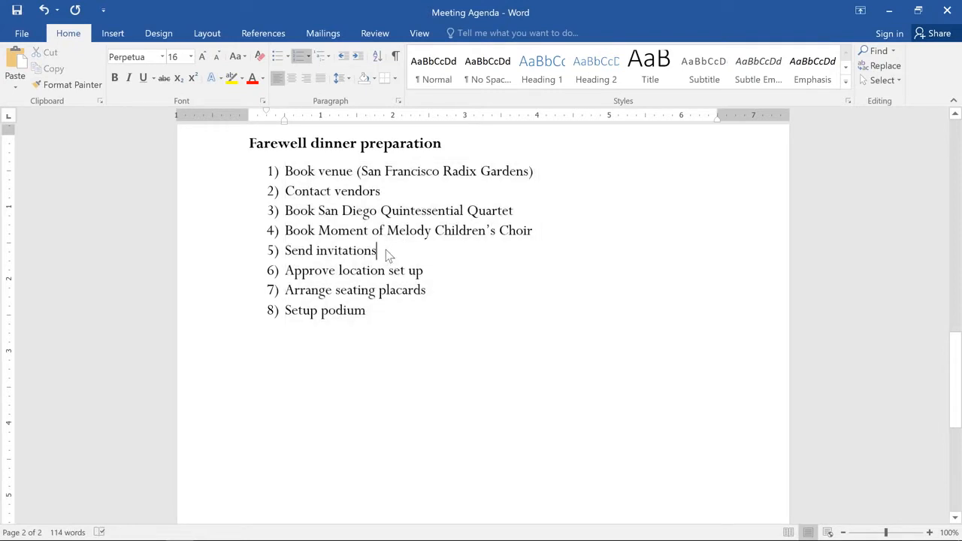
key("Return")
key("Return")
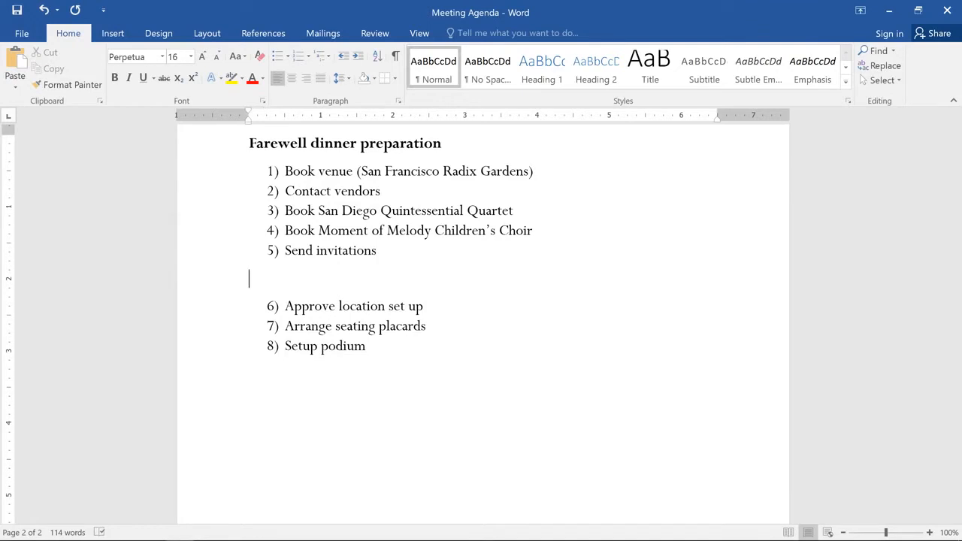
key("ctrl+b")
type("Day of the dinner")
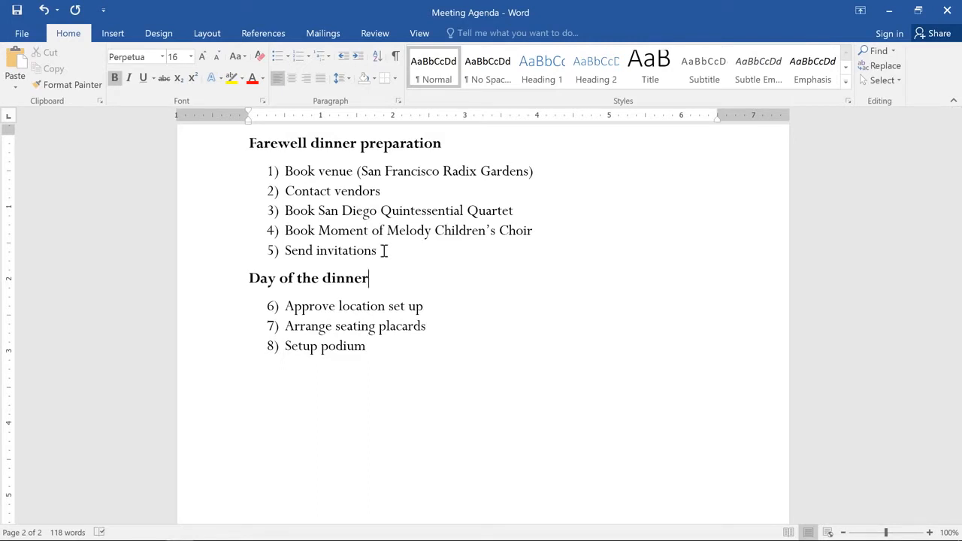
Restart the numbering under "Day of the dinner" at 1 and set it back to continue from the previous list.
right_click(269, 308)
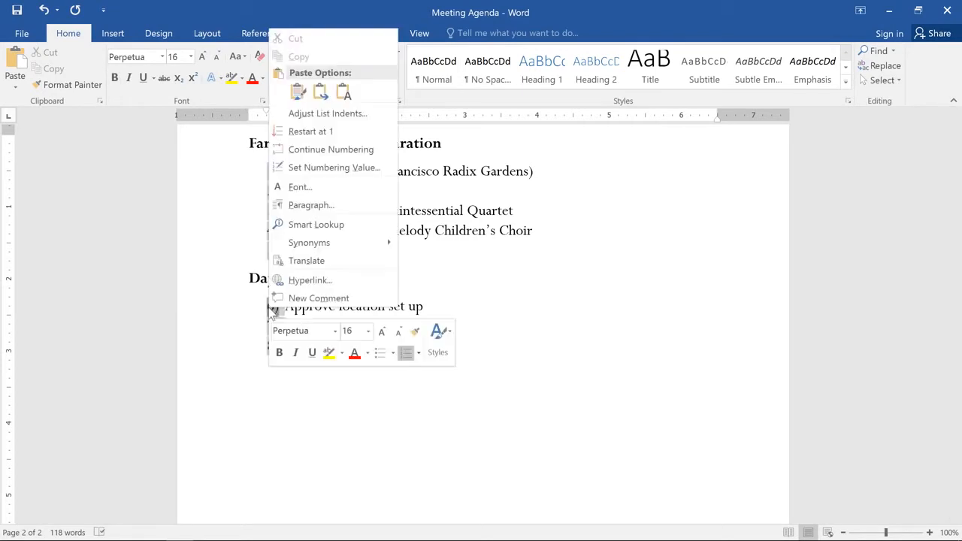
left_click(278, 134)
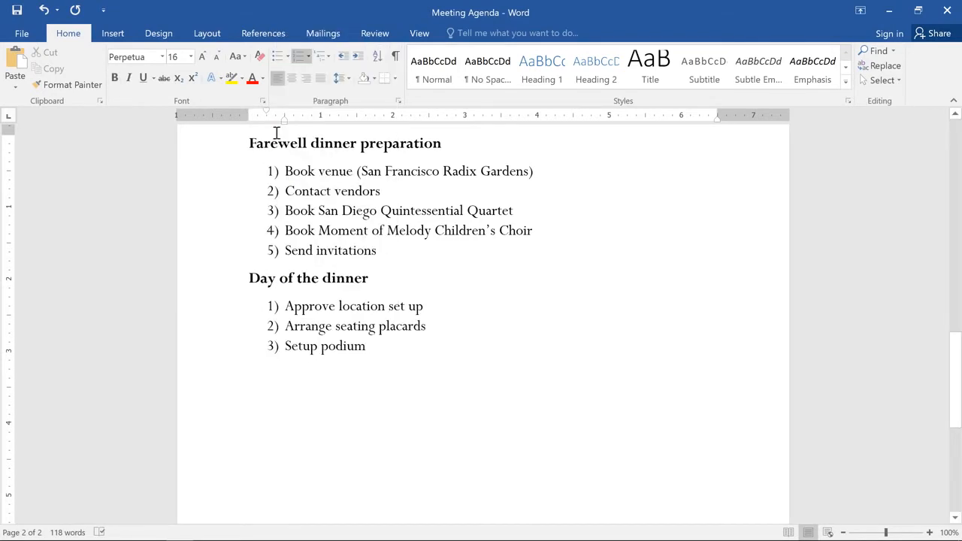
left_click(273, 305)
right_click(272, 304)
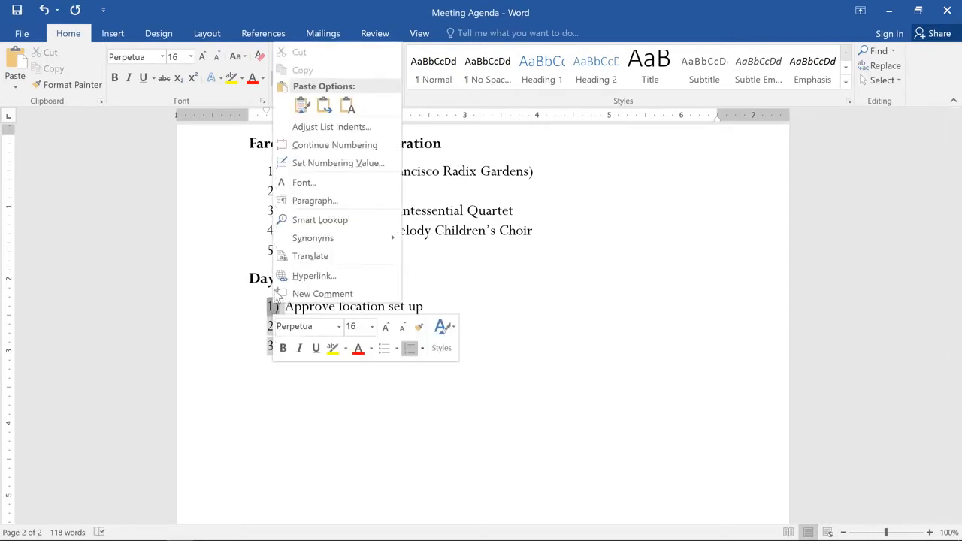
left_click(282, 147)
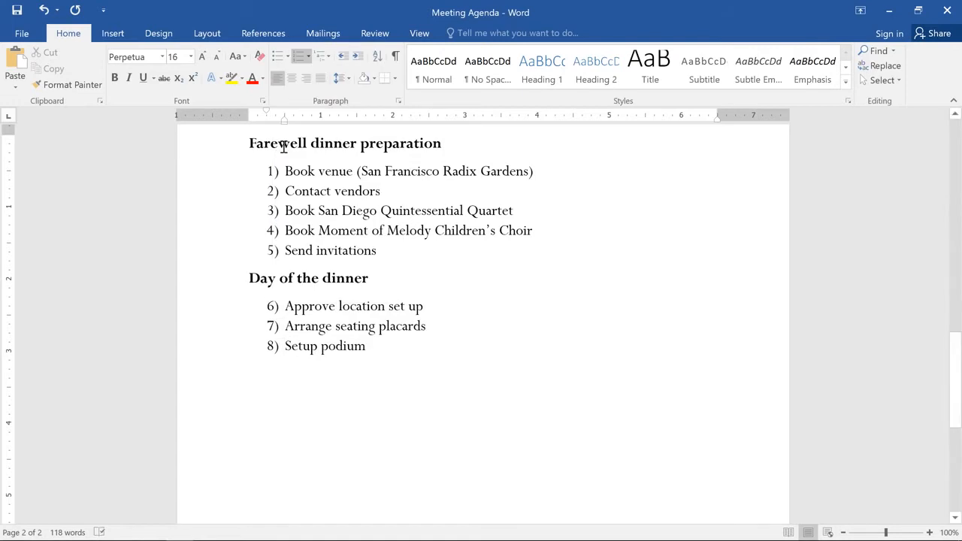
Try to adjust the left indent of the bulleted agenda list on page 1 with the ruler.
scroll(283, 146, "up", 10)
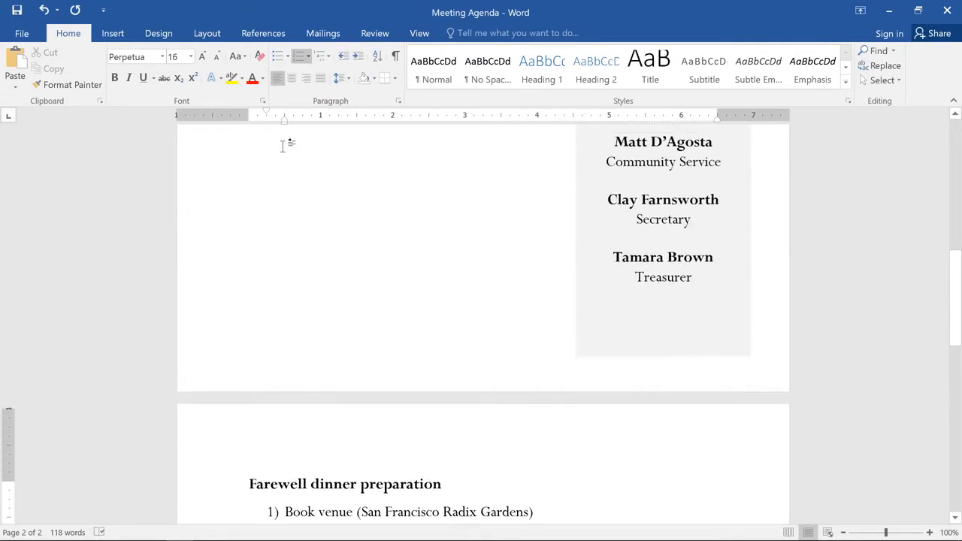
scroll(283, 147, "up", 2)
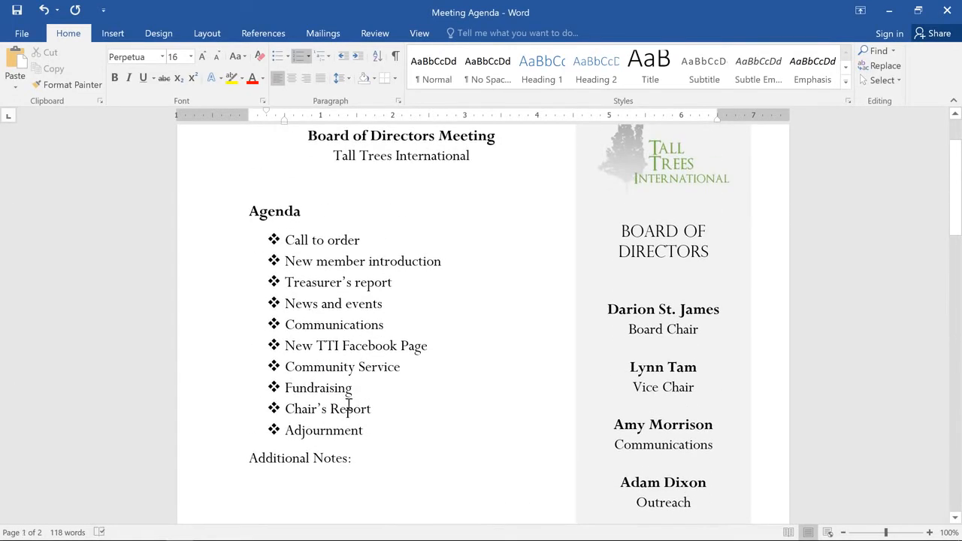
left_click_drag(367, 431, 289, 237)
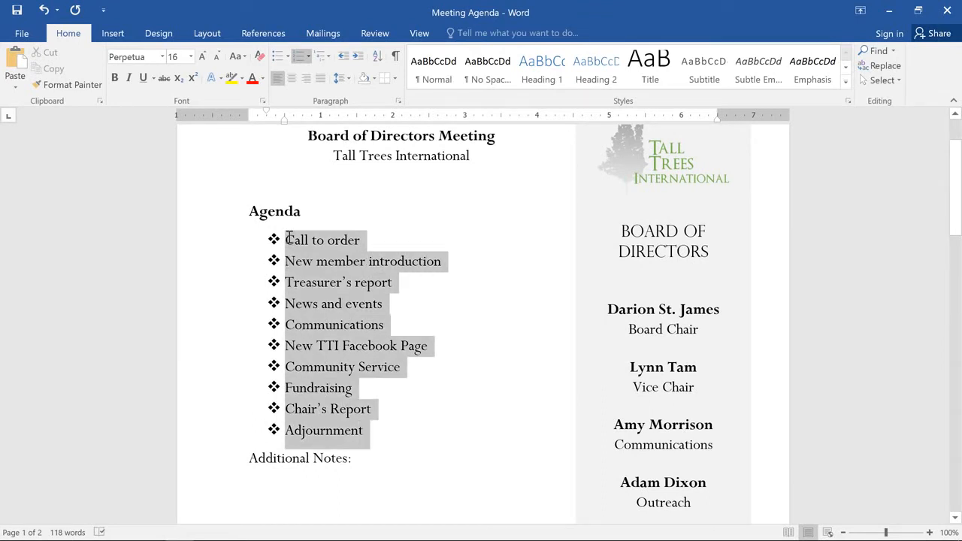
left_click_drag(289, 238, 289, 239)
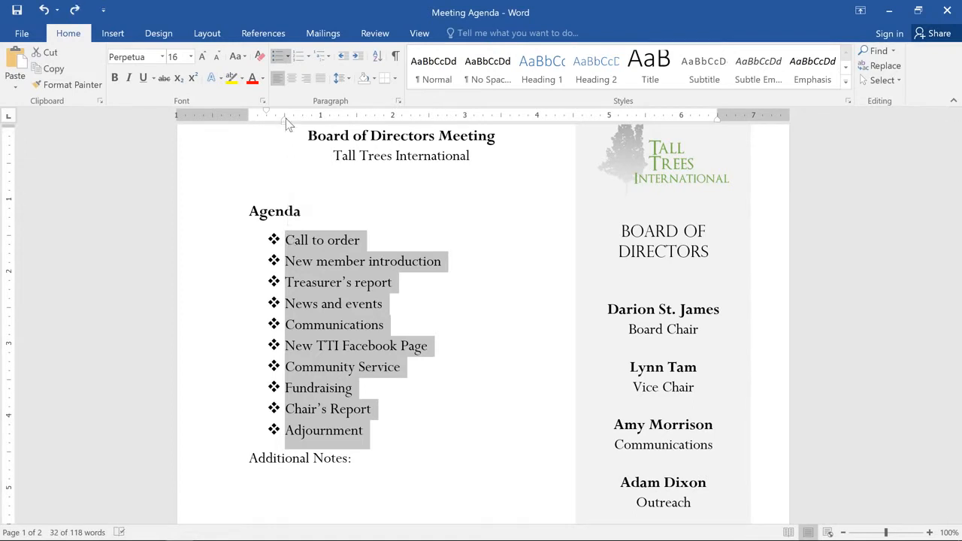
mouse_move(285, 118)
left_mouse_down()
mouse_move(339, 133)
mouse_move(285, 138)
left_mouse_up()
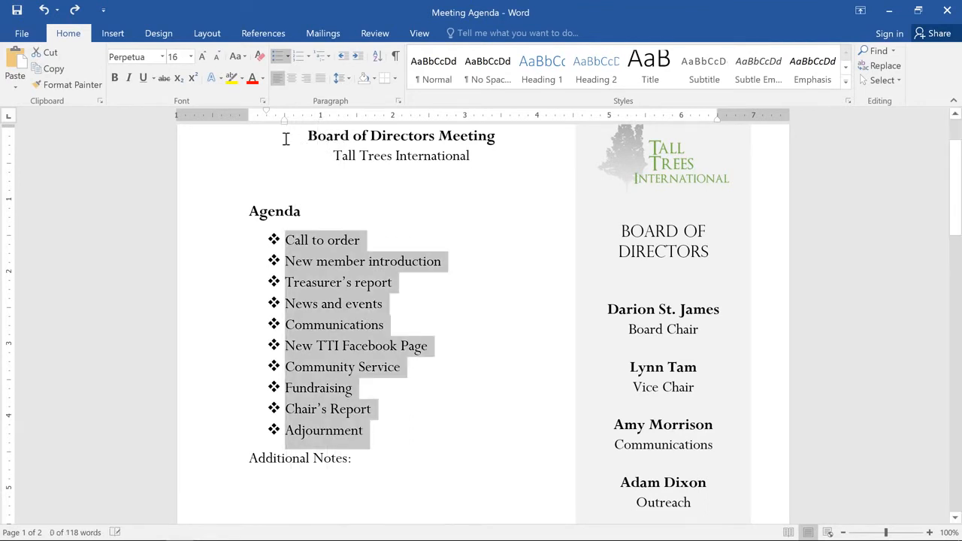
left_click(401, 304)
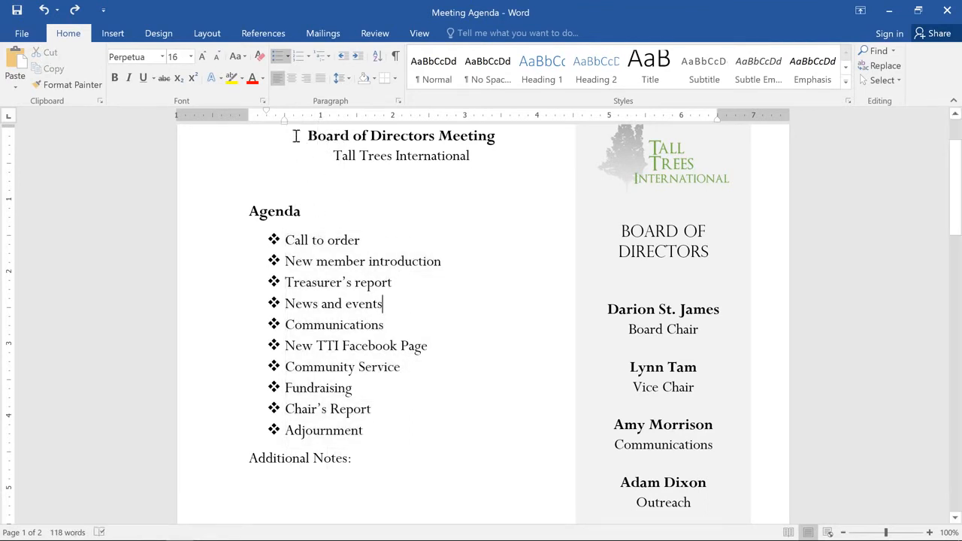
mouse_move(285, 118)
left_mouse_down()
mouse_move(337, 124)
mouse_move(285, 131)
left_mouse_up()
Define a new bullet for all agenda items on page 1, using the Wingdings thick ring symbol with character code 163.
left_click_drag(363, 431, 231, 252)
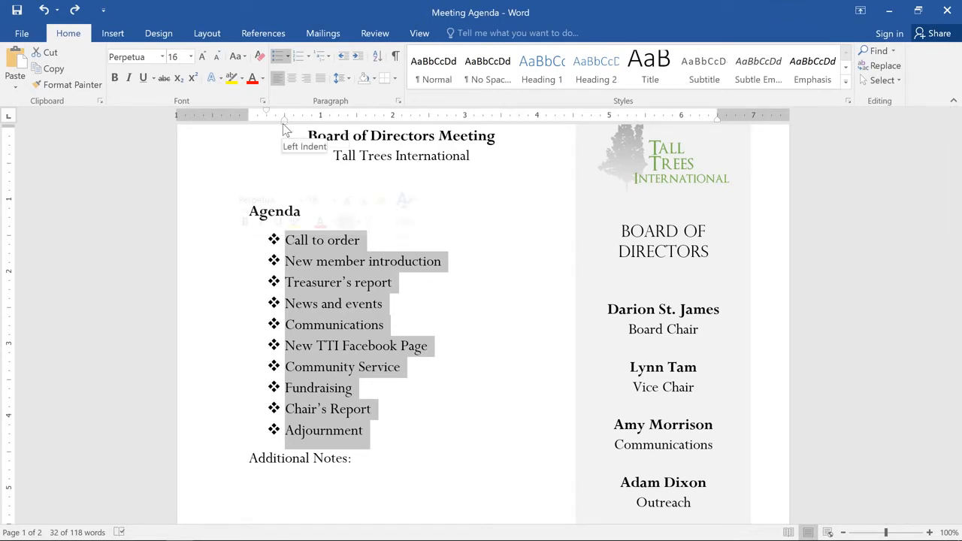
mouse_move(285, 130)
left_mouse_down()
mouse_move(356, 143)
mouse_move(287, 140)
left_mouse_up()
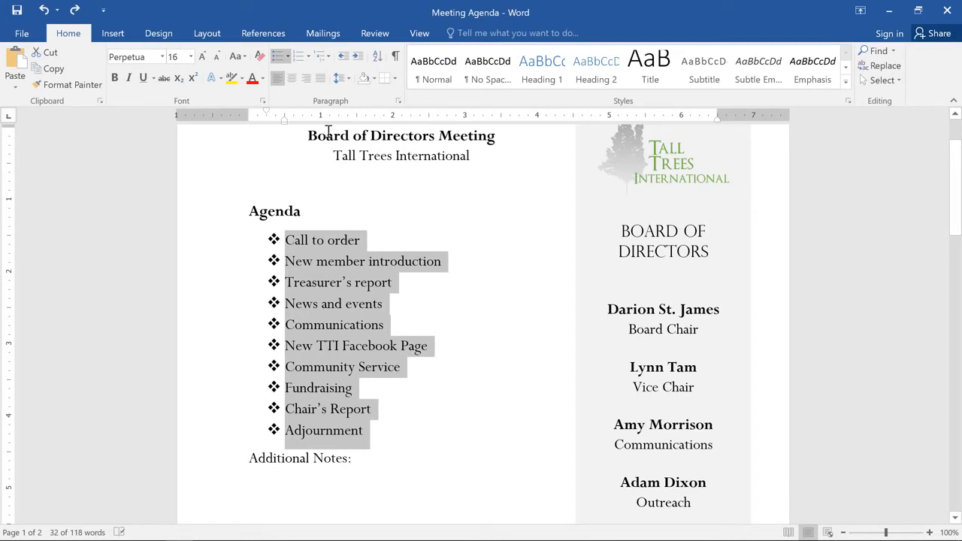
left_click(286, 60)
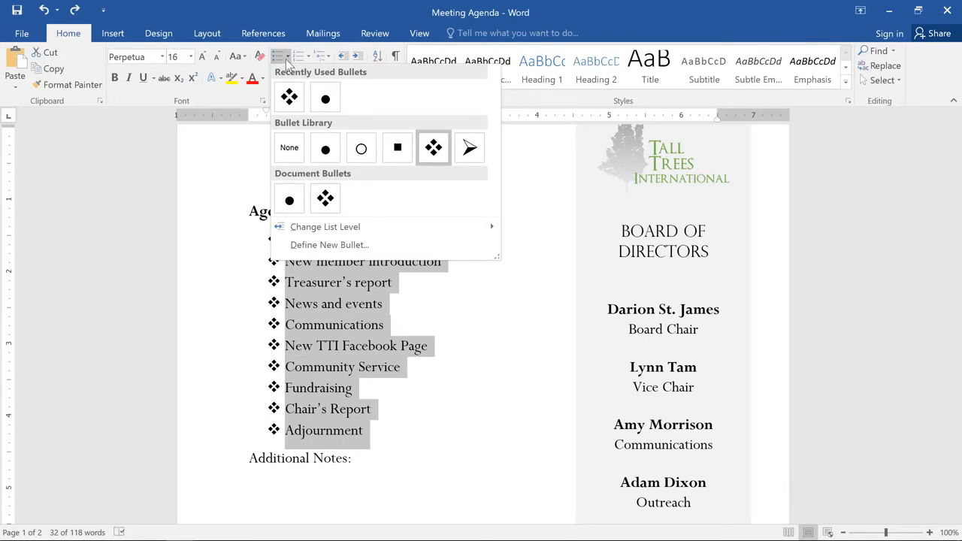
left_click(280, 246)
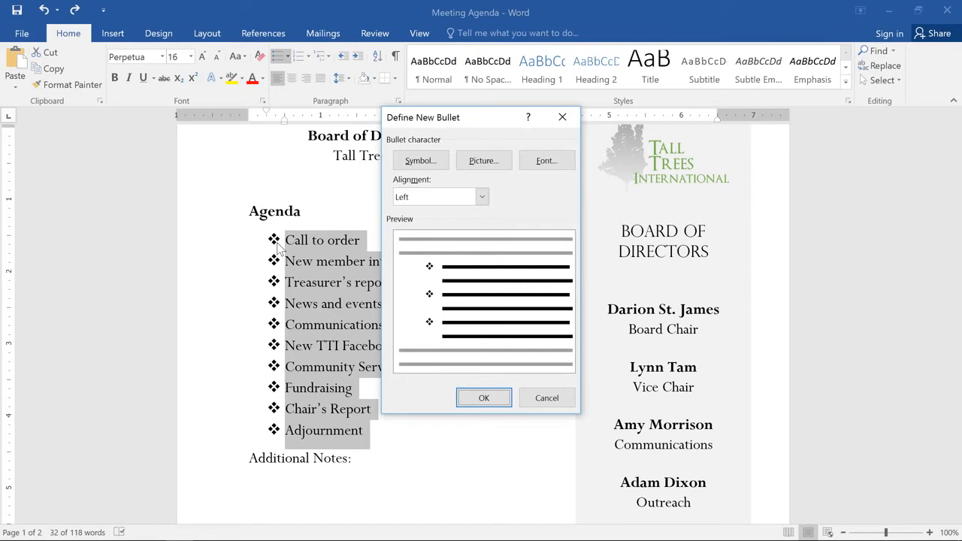
left_click(447, 166)
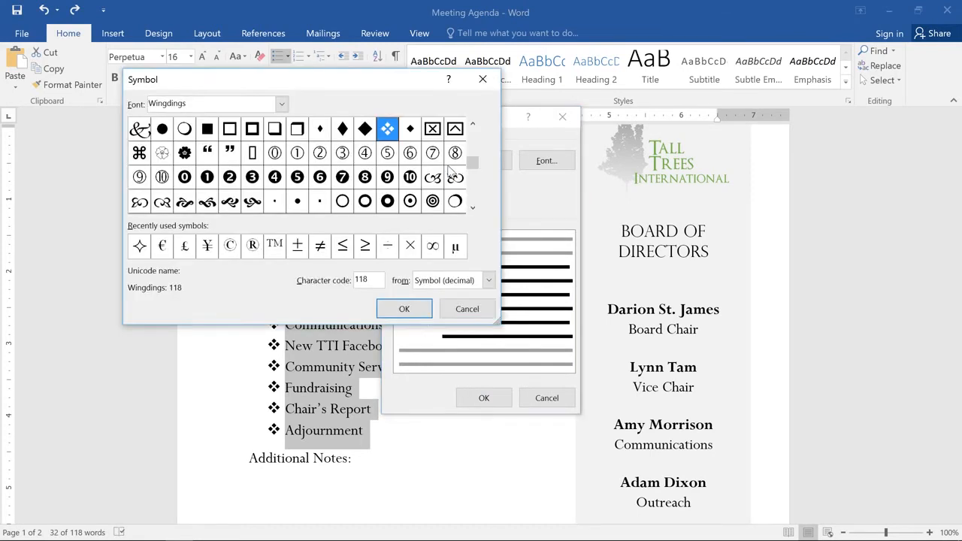
left_click(281, 104)
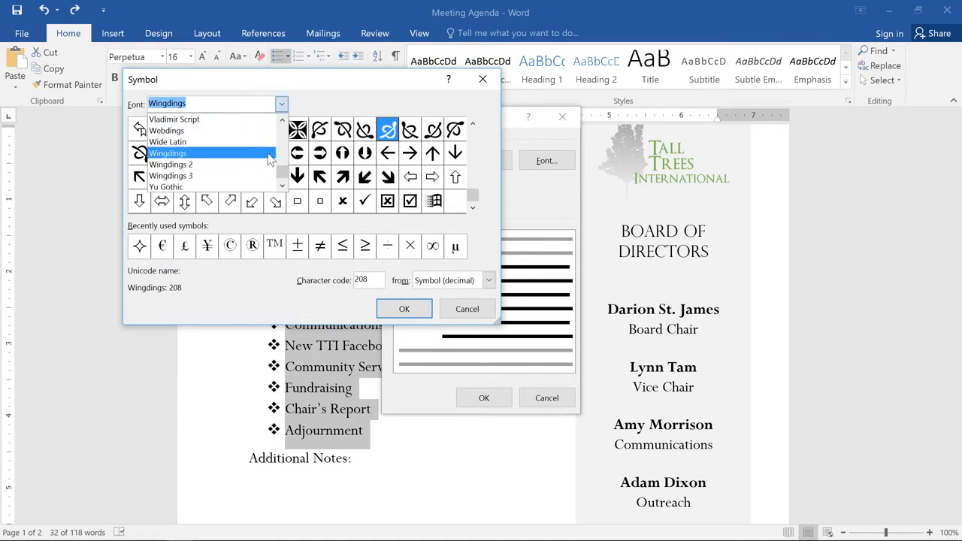
left_click(269, 158)
left_click(472, 126)
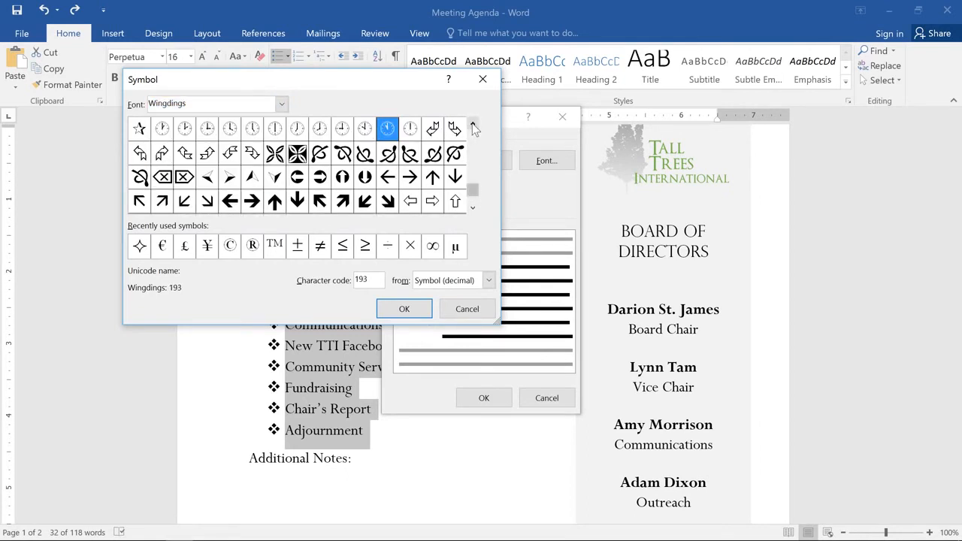
left_click(472, 126)
left_click(472, 126)
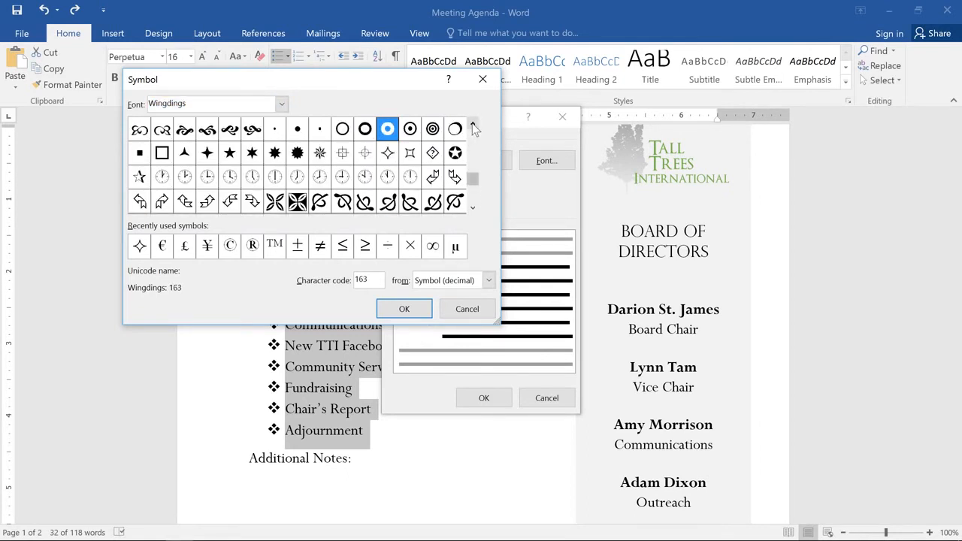
left_click(473, 126)
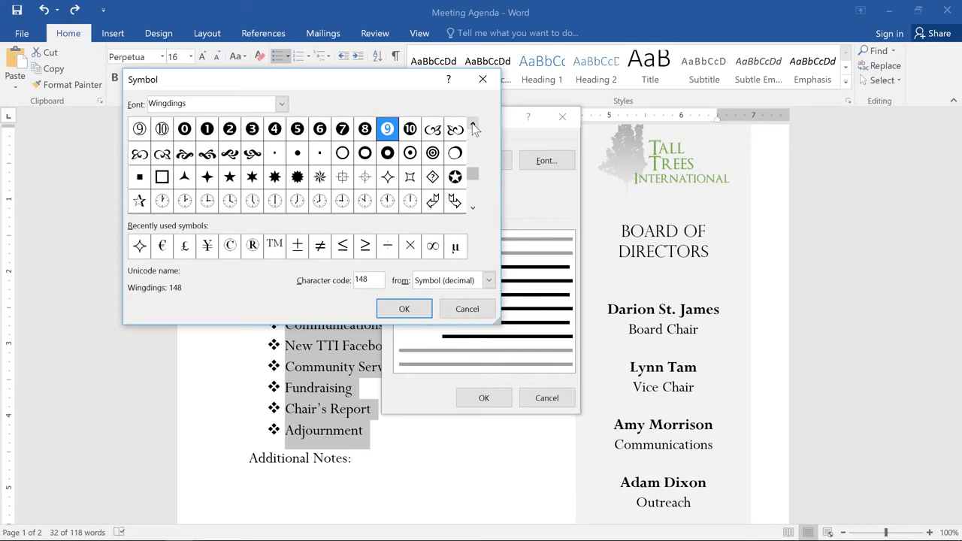
left_click(392, 157)
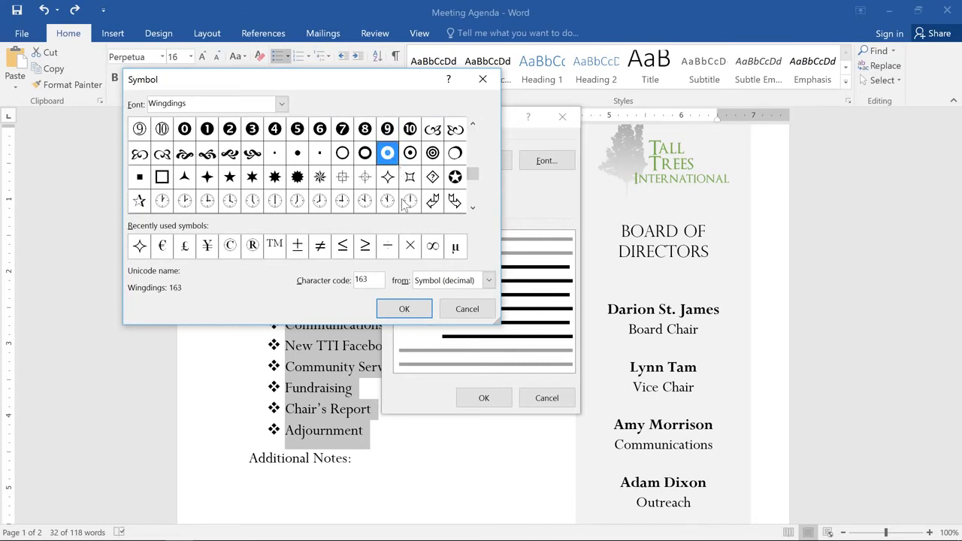
left_click(413, 306)
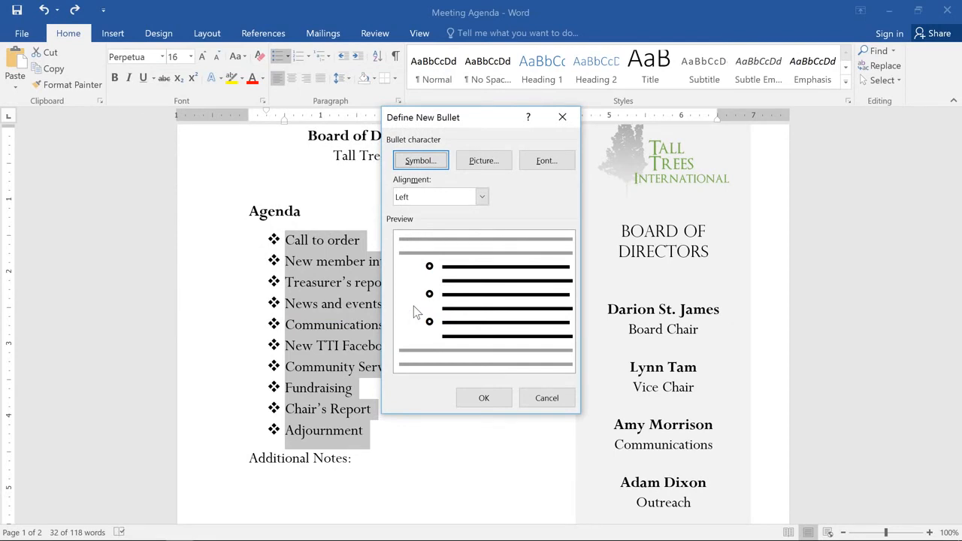
Set the new bullet's font color to the theme green and apply it to the agenda list.
left_click(519, 161)
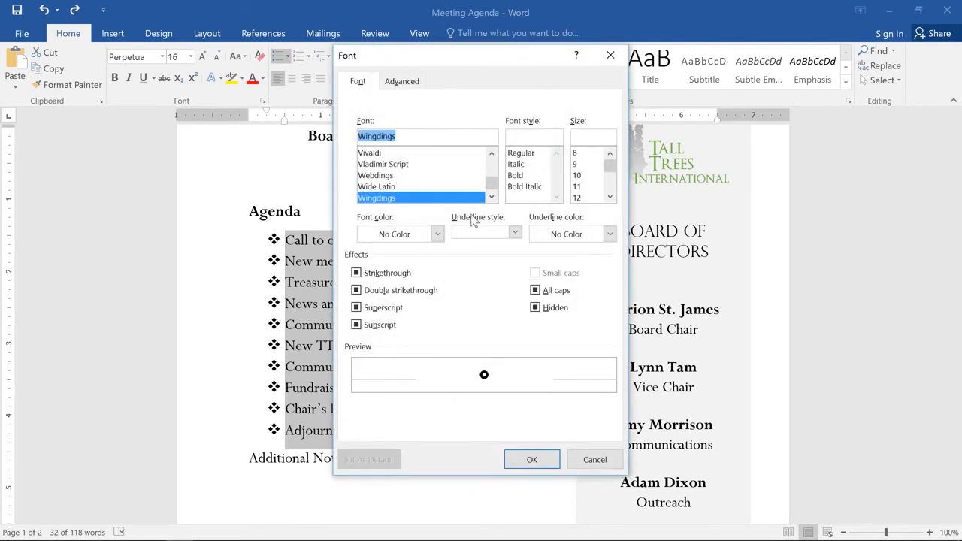
left_click(437, 233)
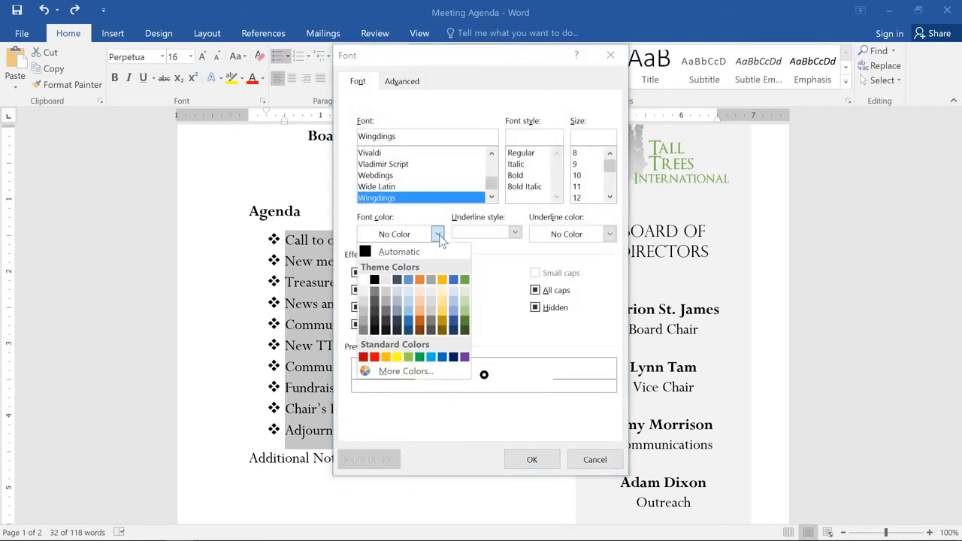
left_click(463, 283)
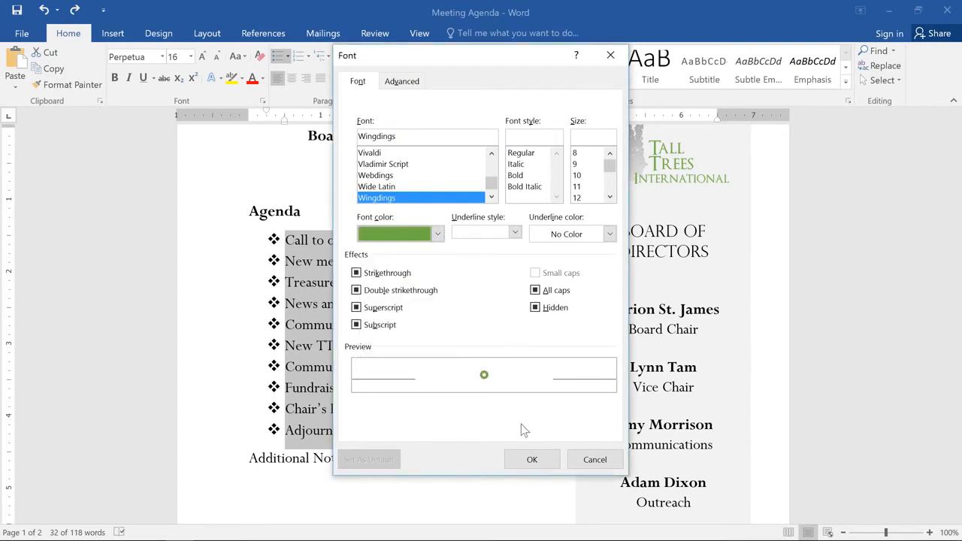
left_click(530, 459)
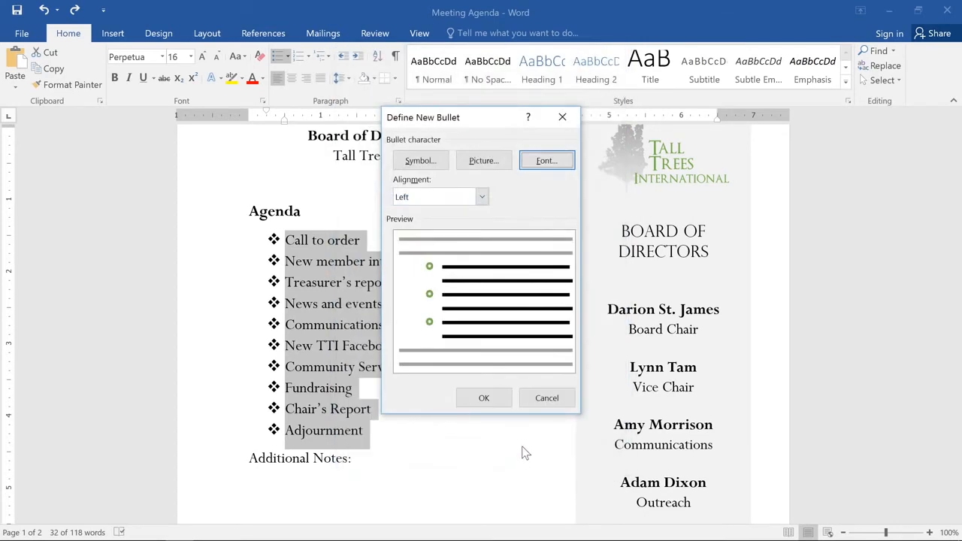
left_click(505, 396)
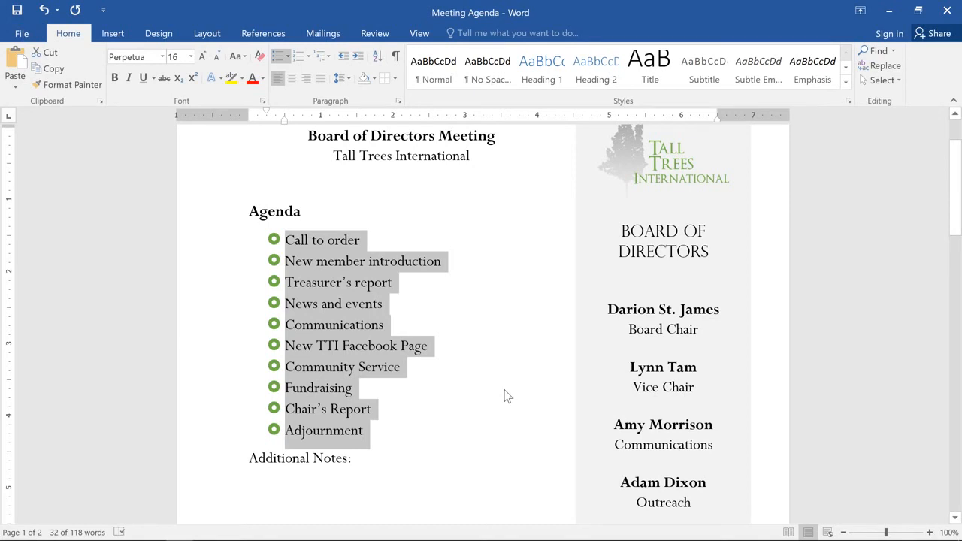
Add the second-level bullets "Announce Chair's Retirement", "Farewell dinner" and "Oak Park Dedication" under "News and events".
left_click(399, 305)
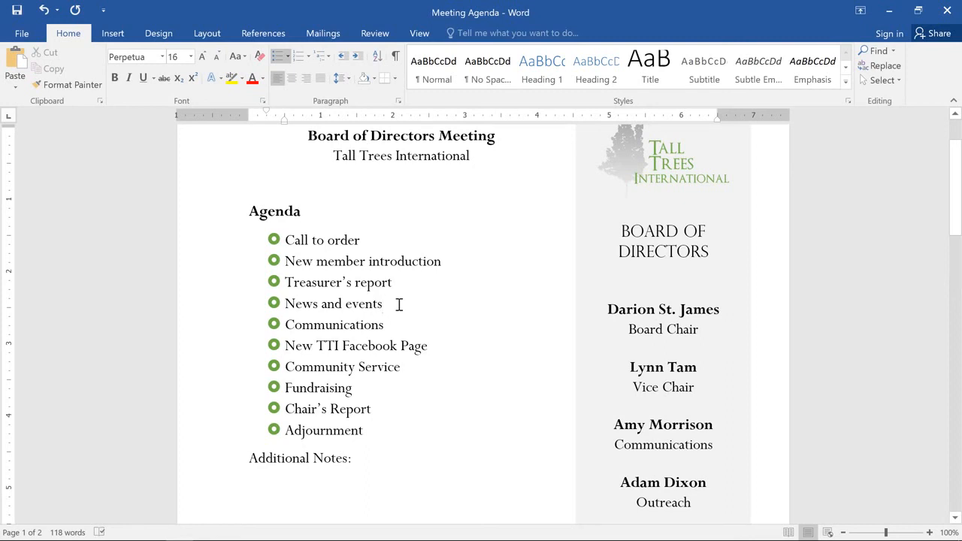
key("Return")
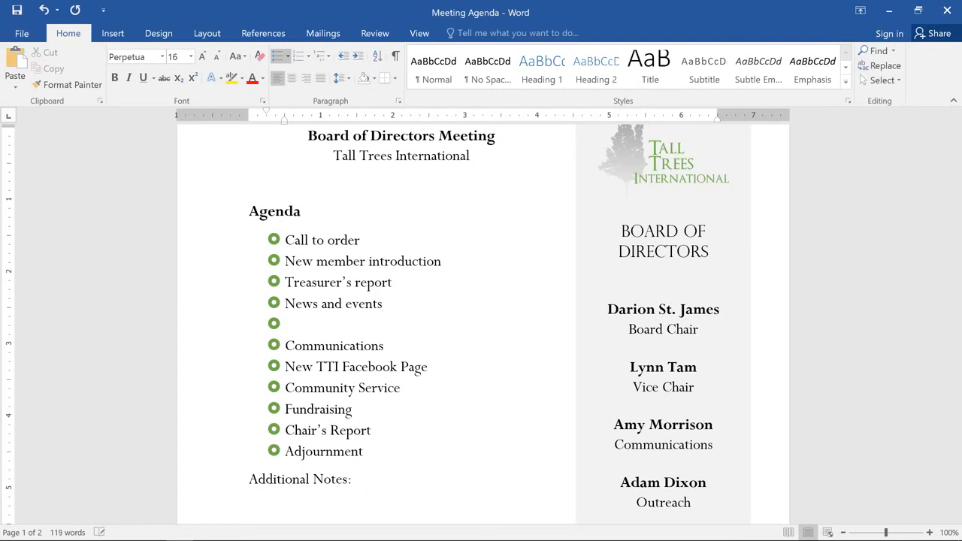
key("Tab")
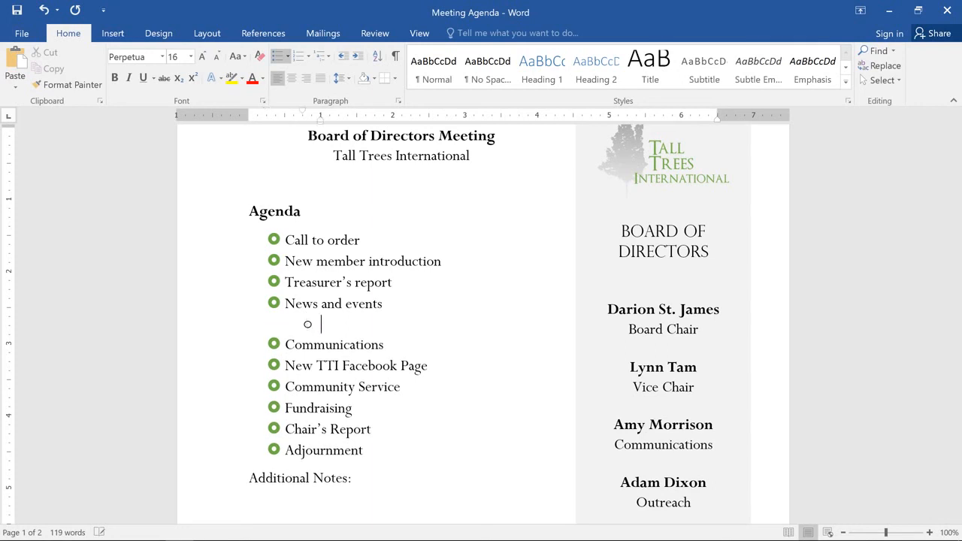
type("Announce ")
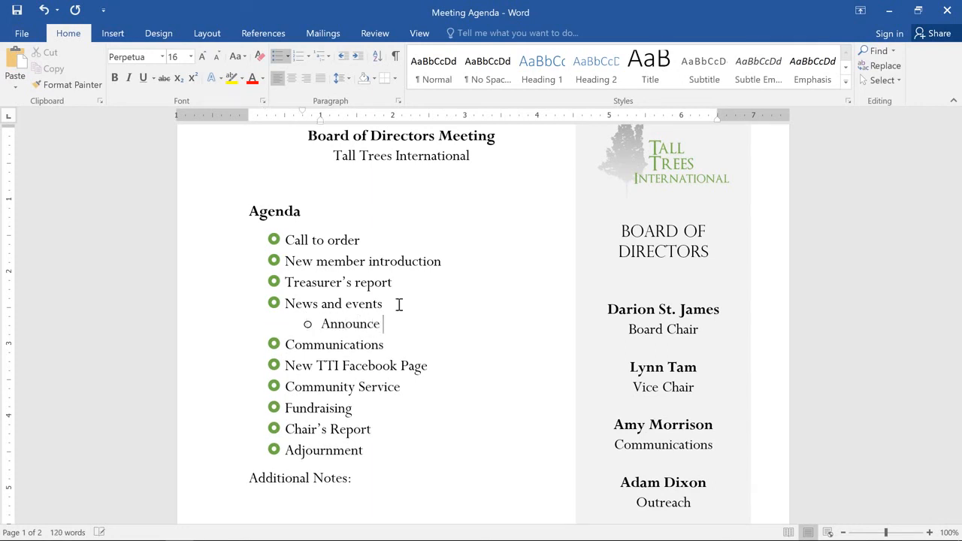
type("Chair's Retirement")
key("Return")
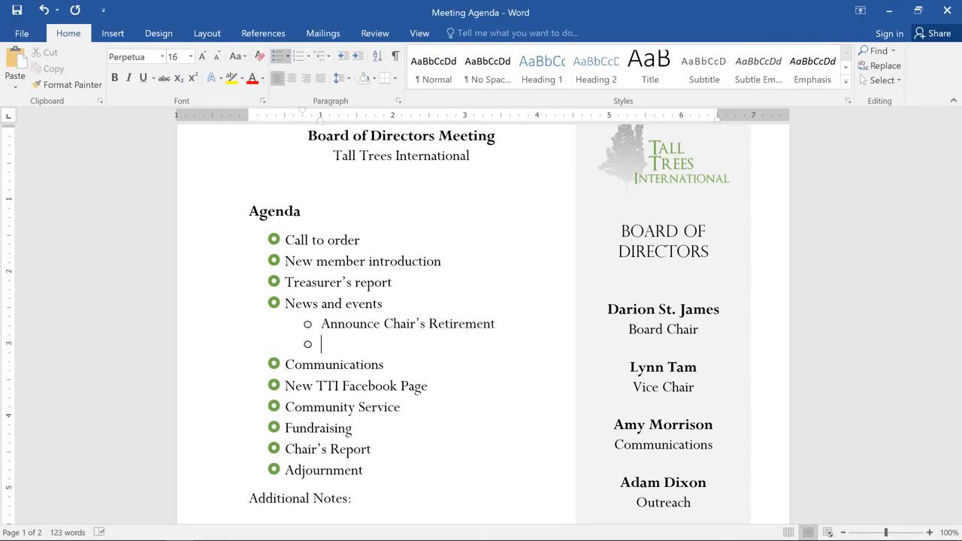
type("Farewell dinner")
key("Return")
type("Oak Pa")
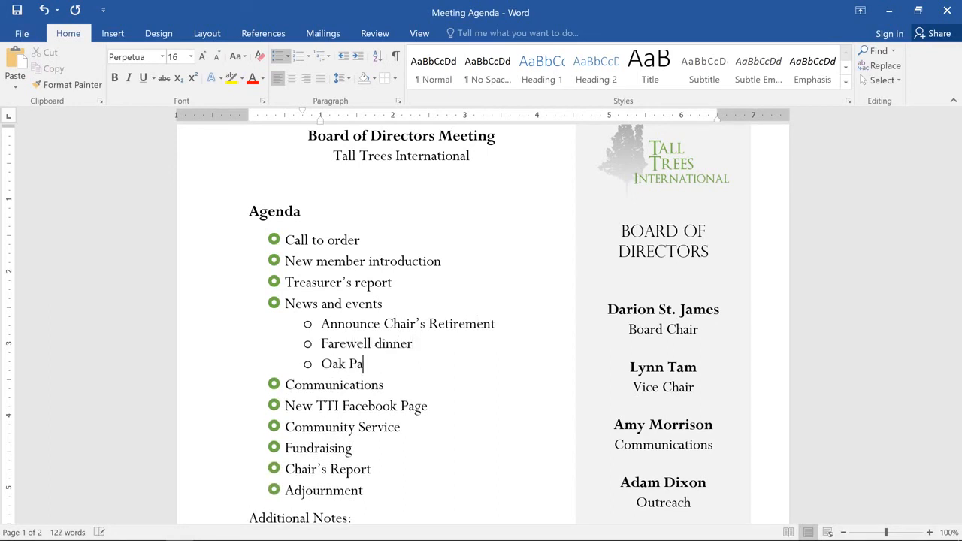
type("rk Dedication")
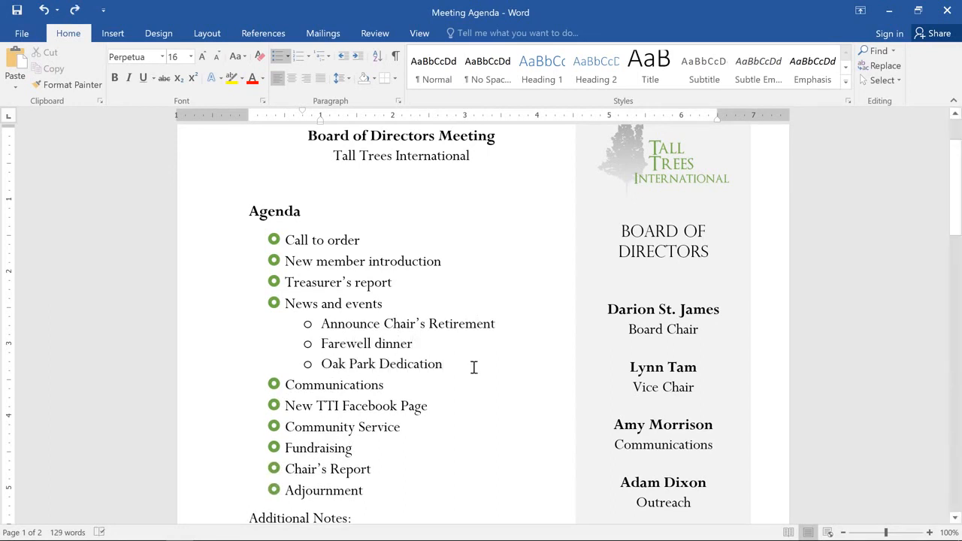